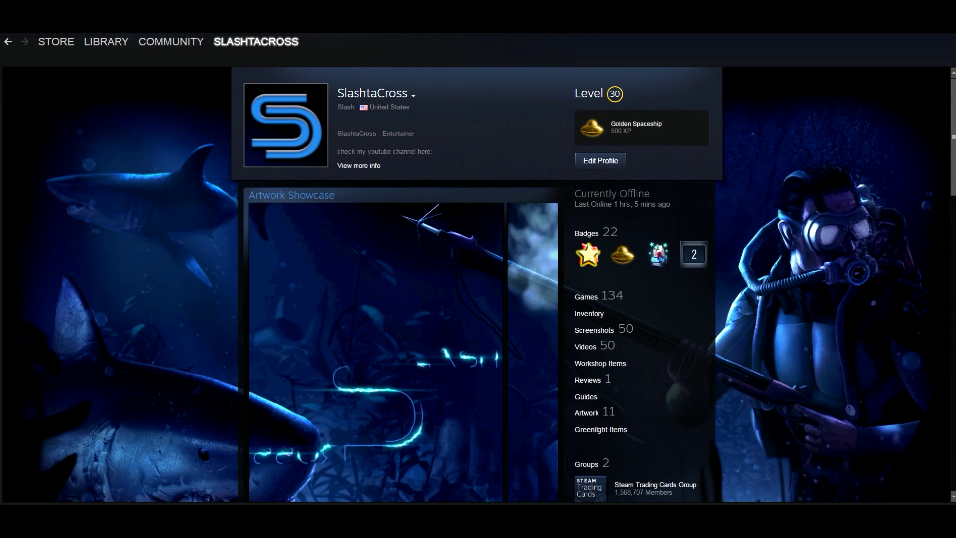
Step: Find the Depth underwater diver profile background in the inventory and select it
scroll(478, 284, down, 1)
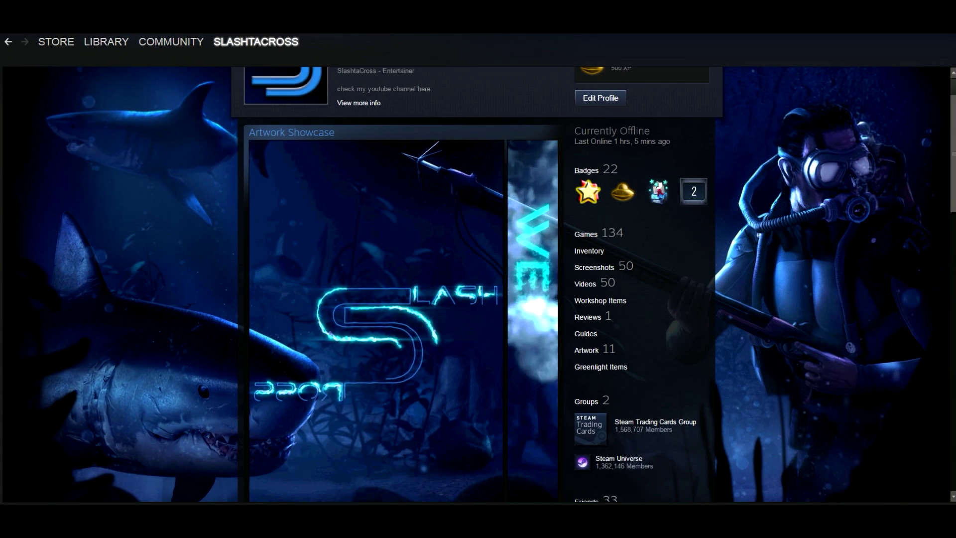
scroll(478, 284, up, 1)
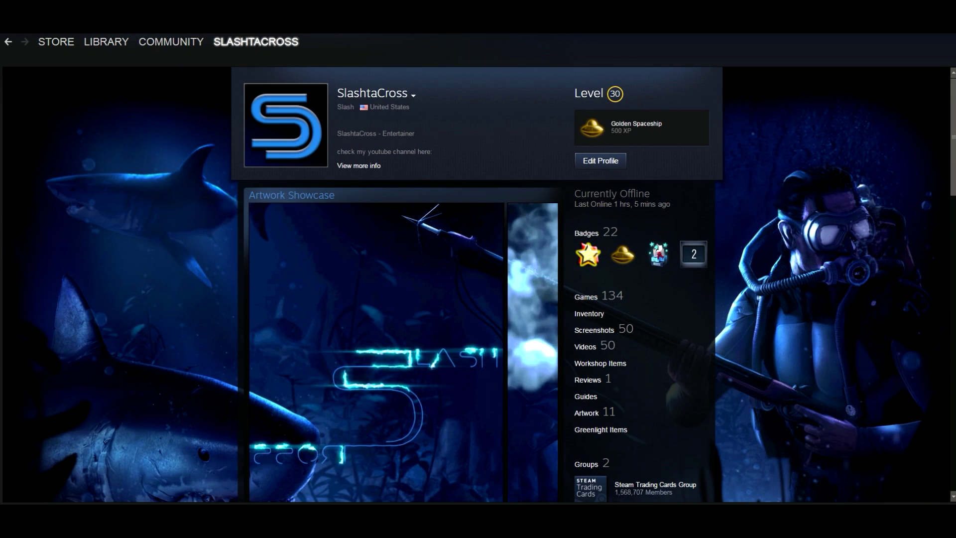
scroll(477, 284, down, 1)
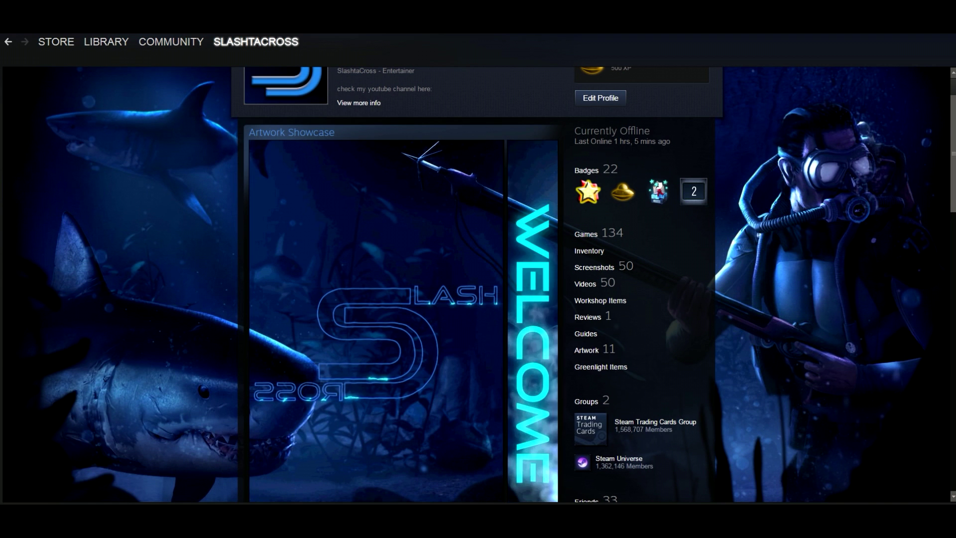
scroll(478, 284, down, 1)
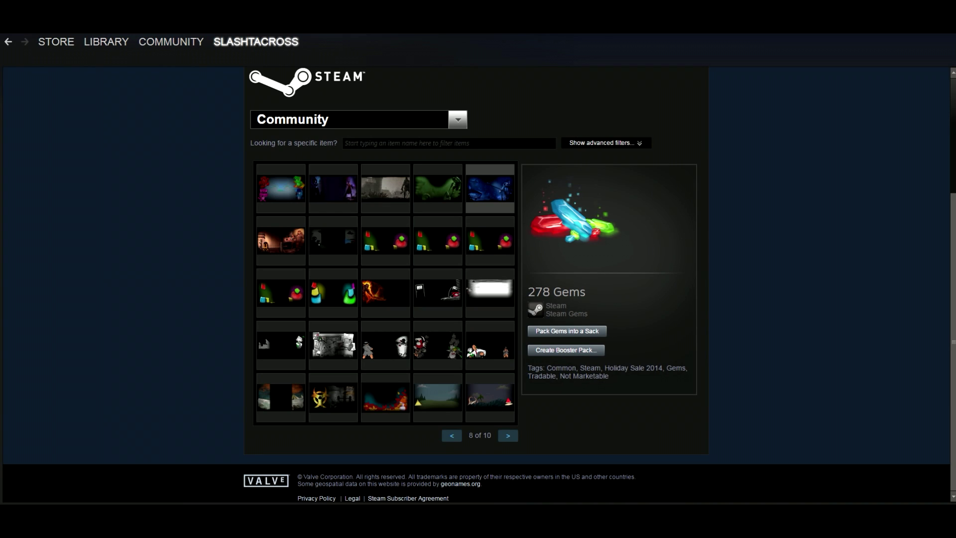
click(489, 188)
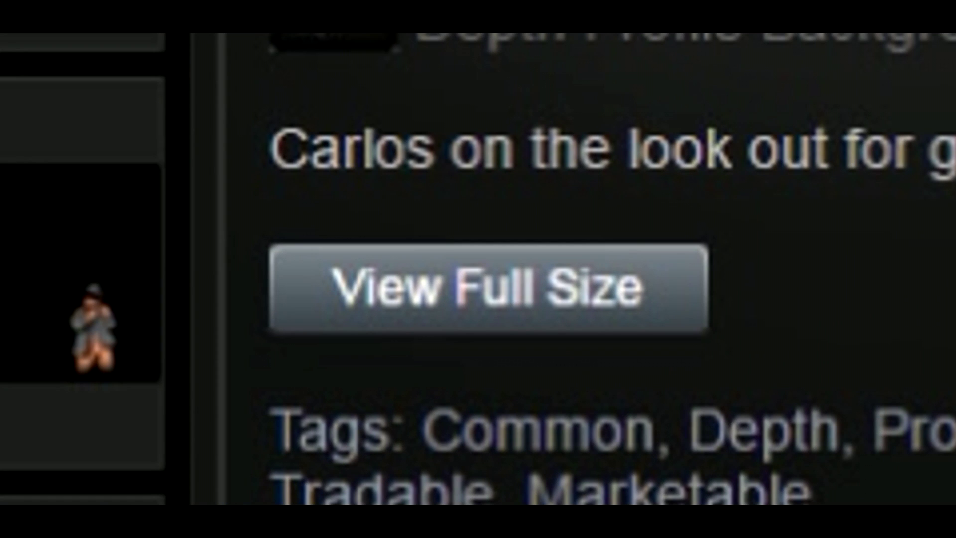
Step: View the Depth background at full size and copy its image address
click(488, 288)
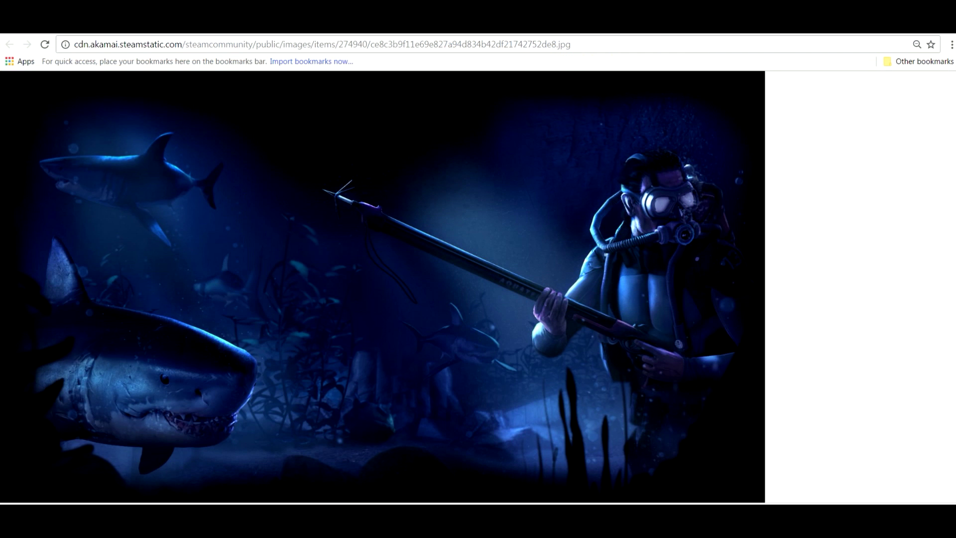
key(ctrl+a)
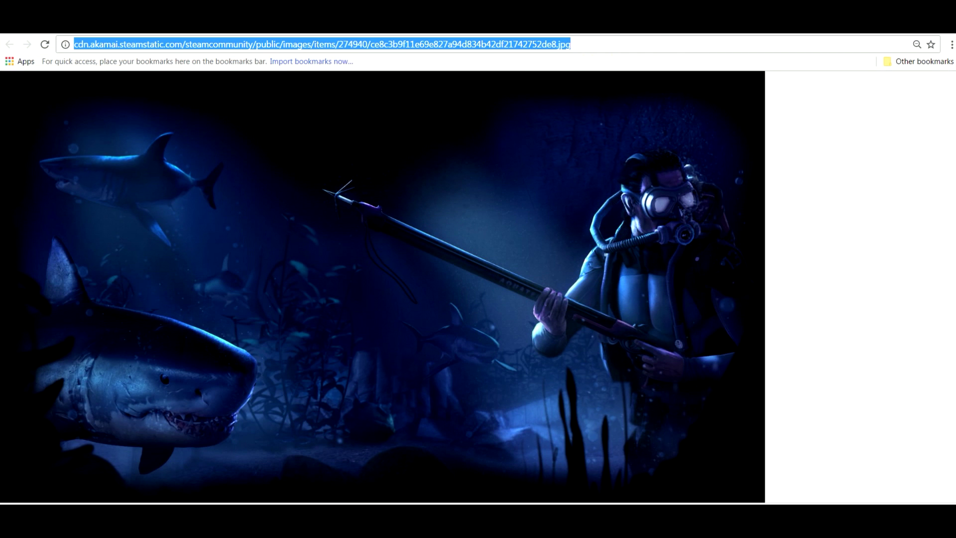
key(Menu)
key(Down)
key(Down)
key(Return)
Step: Load steam.design in the address bar
key(BackSpace)
text(steam.desi)
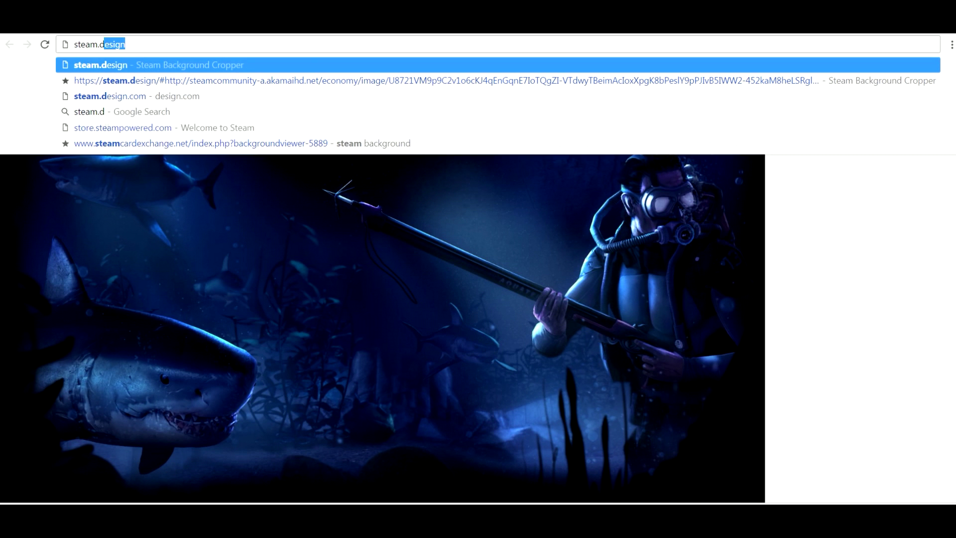
text(gn)
key(Return)
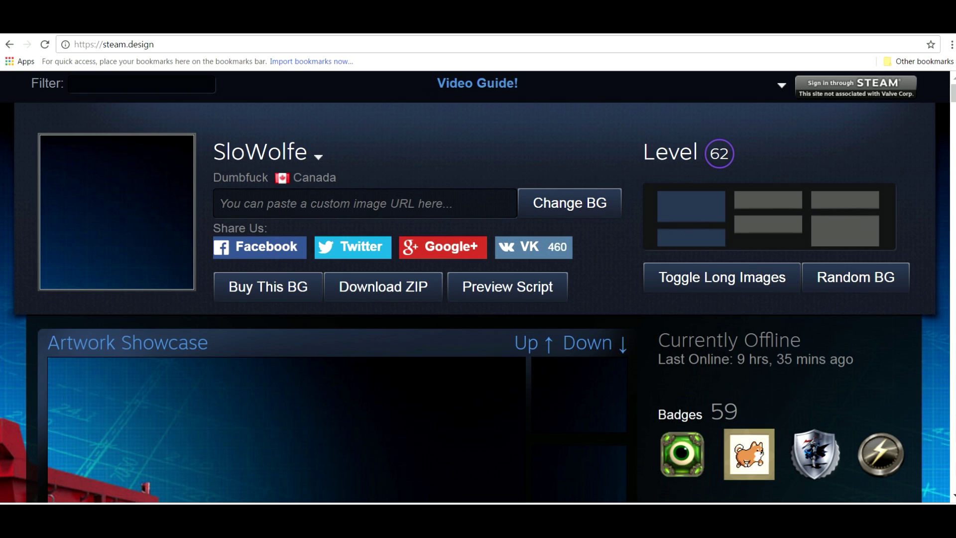
Step: Paste the copied image URL into steam.design's custom field and apply it with Change BG
right_click(315, 204)
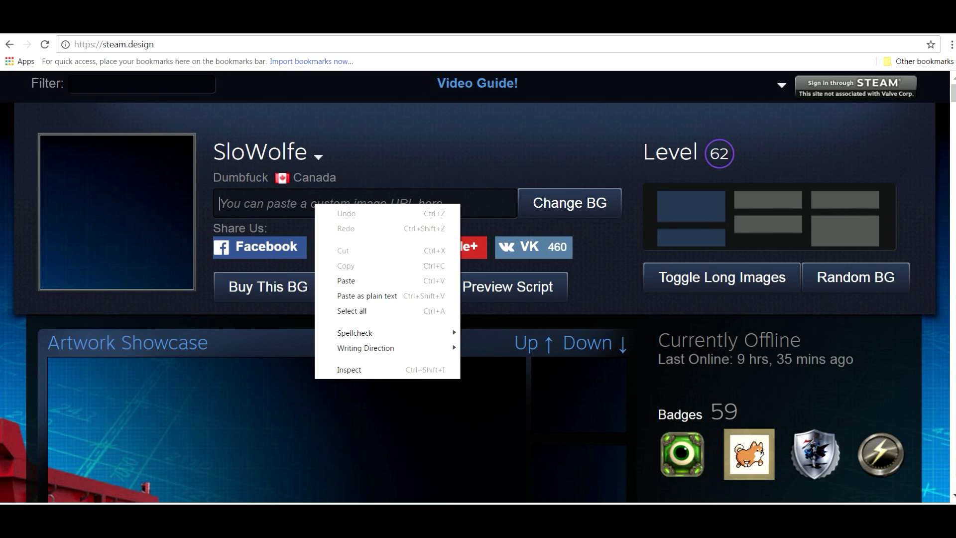
click(346, 281)
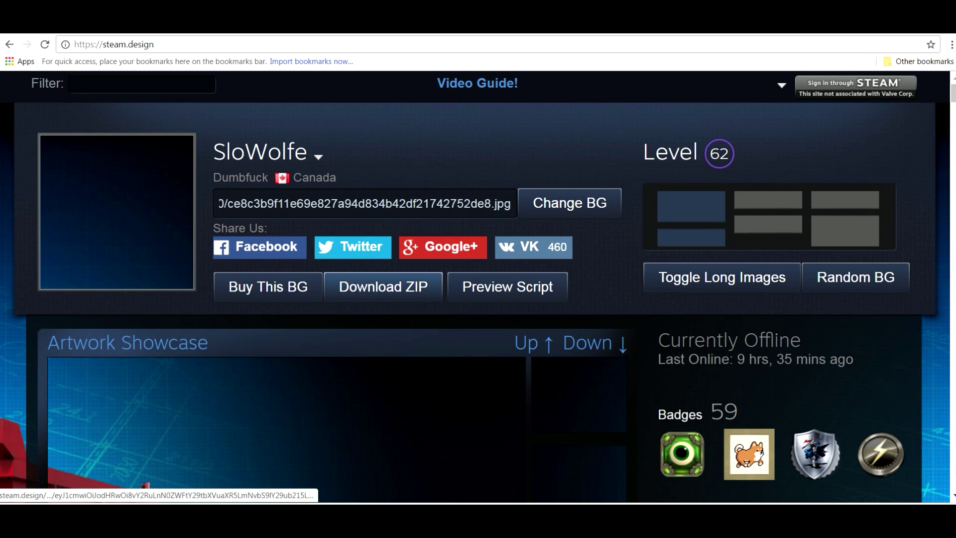
click(570, 202)
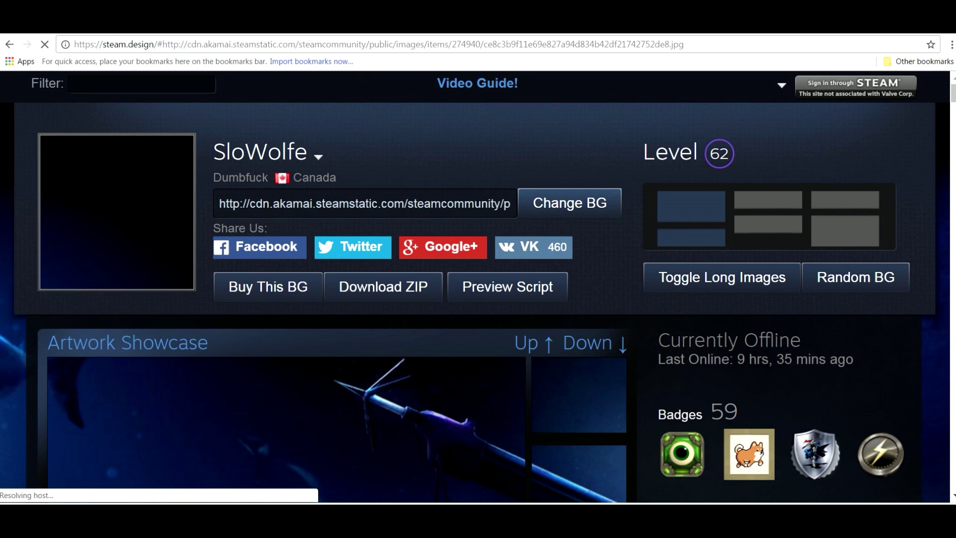
scroll(477, 299, down, 1)
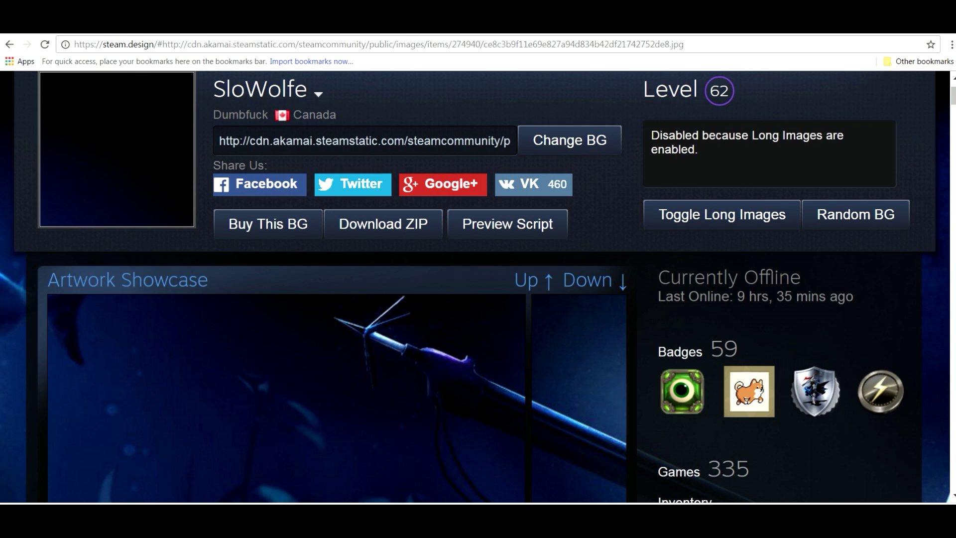
scroll(478, 299, up, 1)
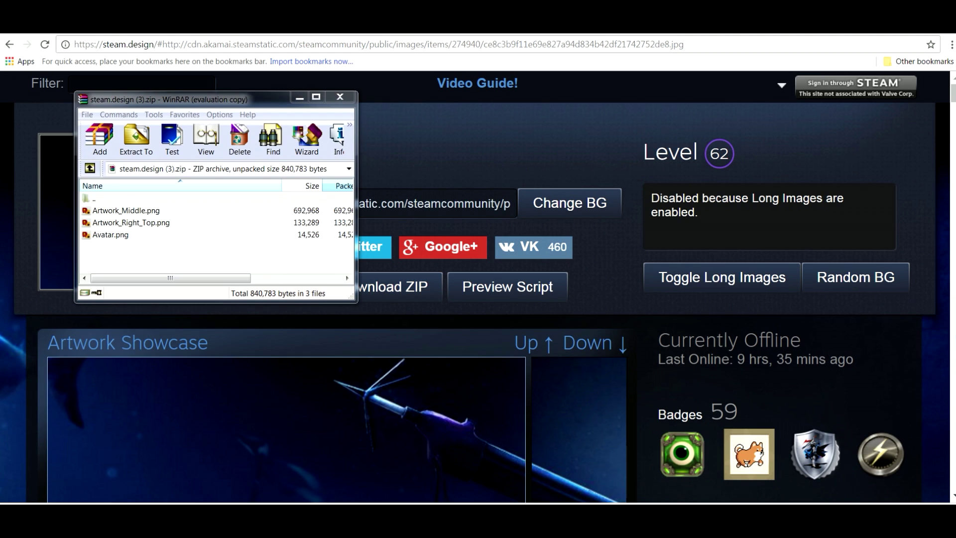
click(126, 210)
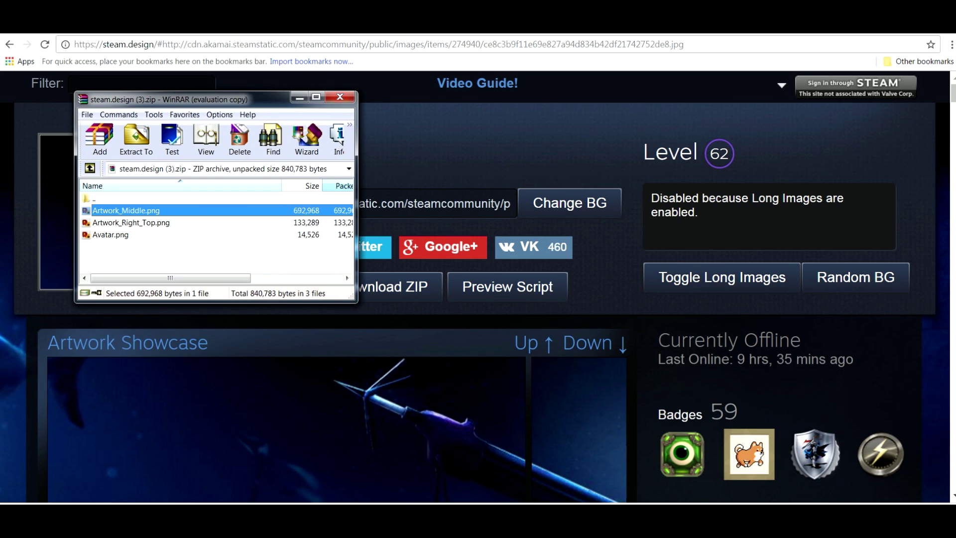
click(131, 222)
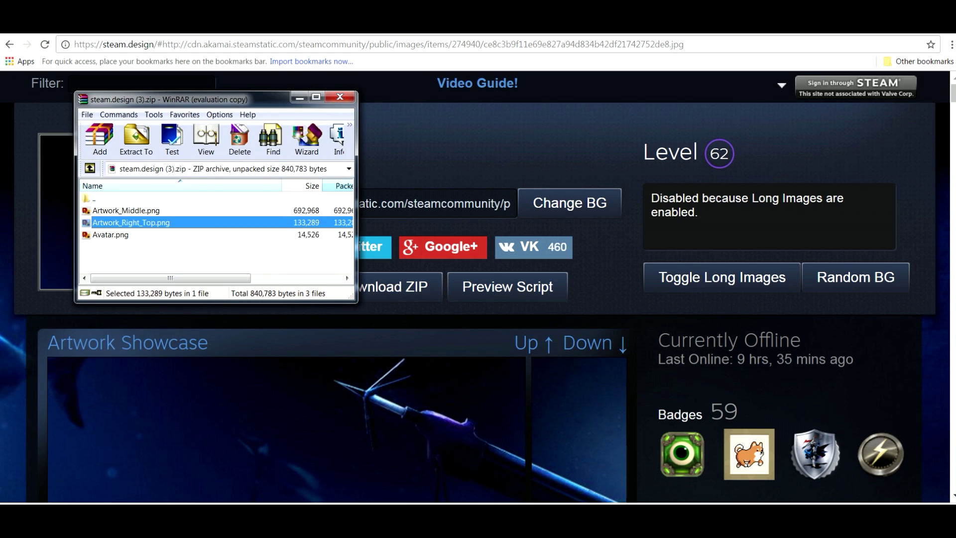
click(110, 234)
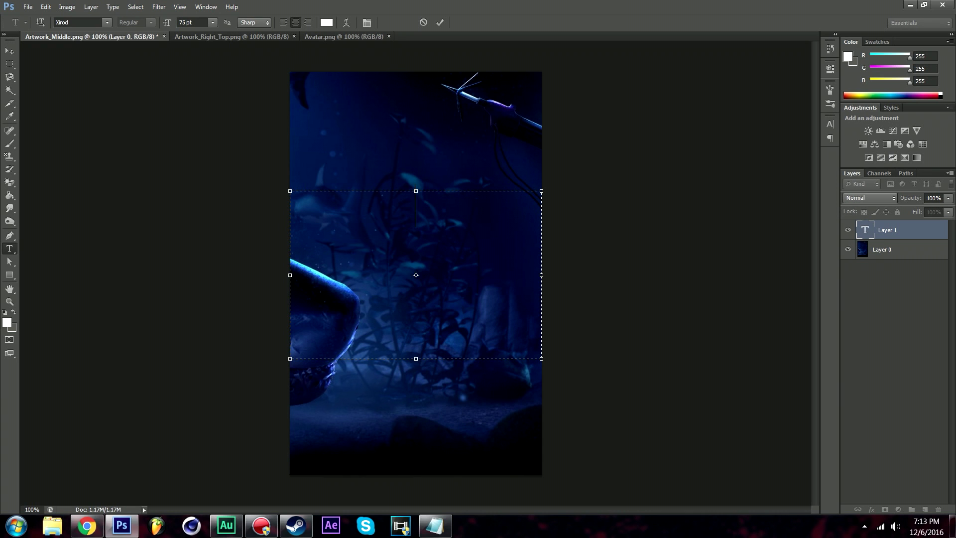
Step: Type 'SMURF' and 'SPERM SLURPY' on two lines on Artwork_Middle.png
text(SMURF)
key(Return)
text(SPERM SLURPY)
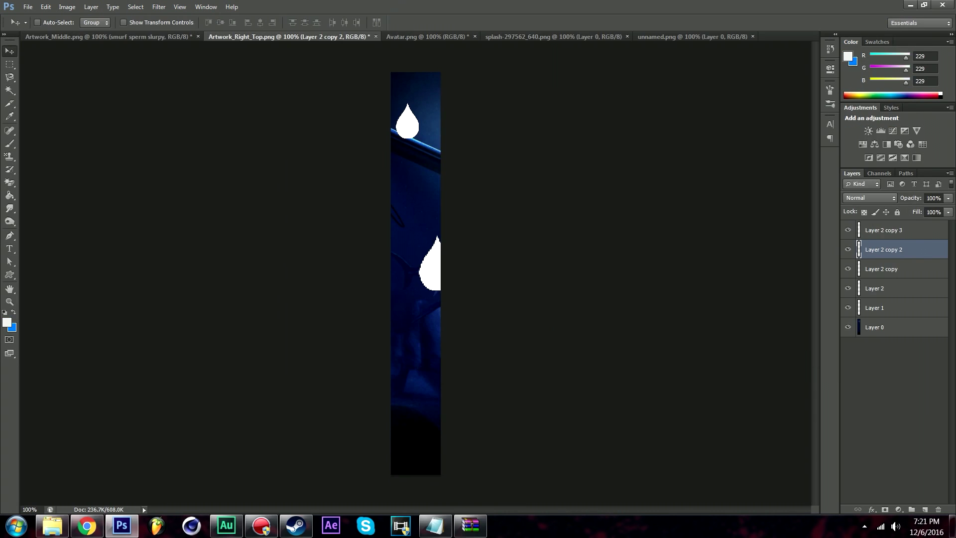
Step: Add a smaller copy of the white drop lower on Artwork_Right_Top.png
drag(407, 122, 404, 176)
key(ctrl+t)
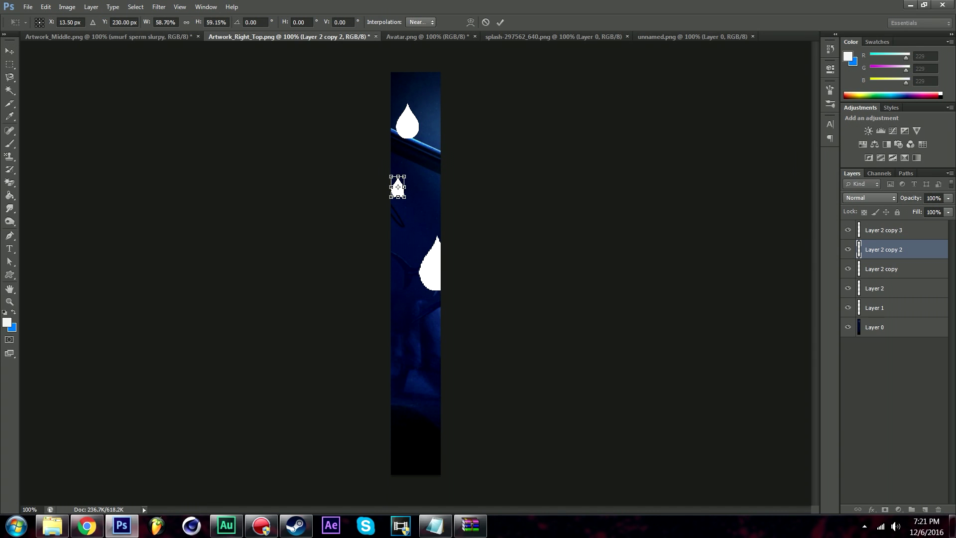
key(Return)
key(alt+bracketleft)
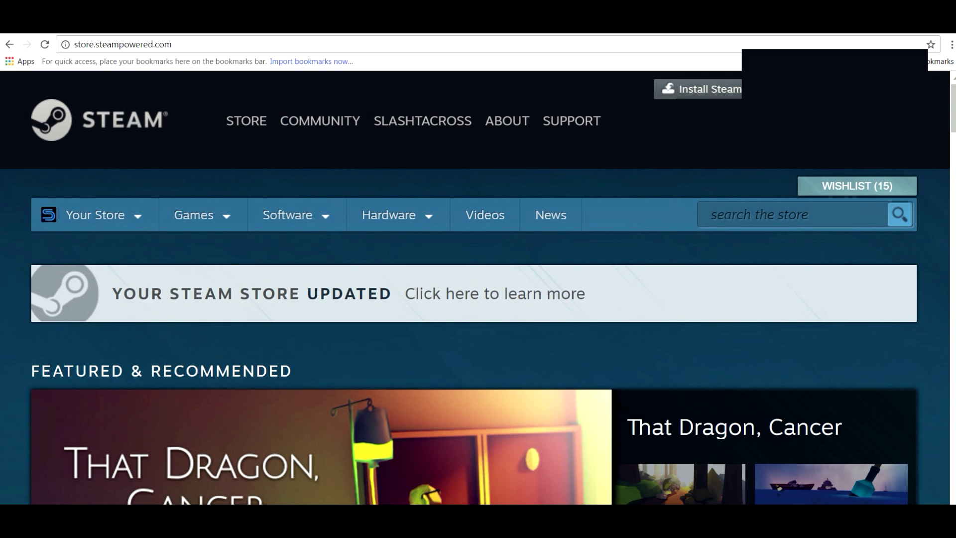
Step: Start a new Not Game Specific artwork upload from the profile's Content > Artwork page
mouse_move(422, 120)
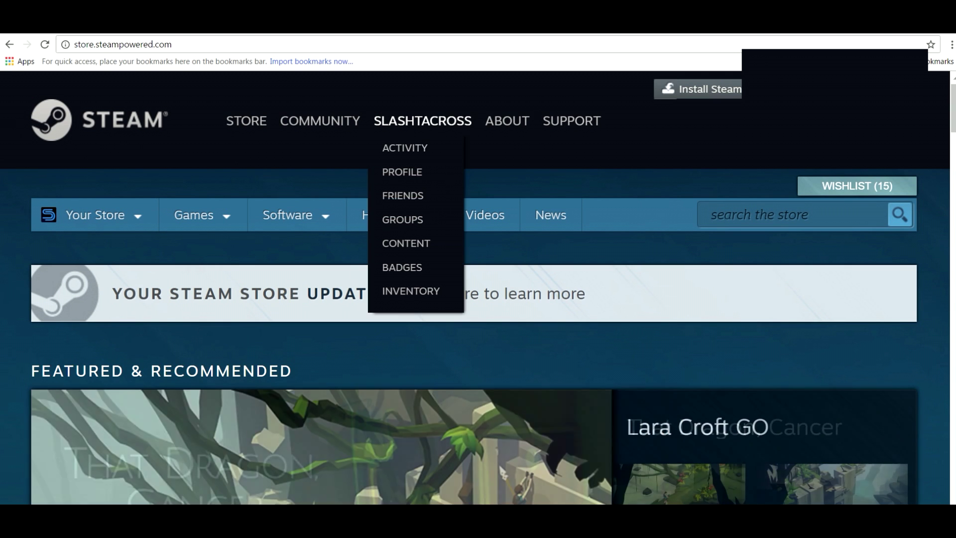
click(406, 243)
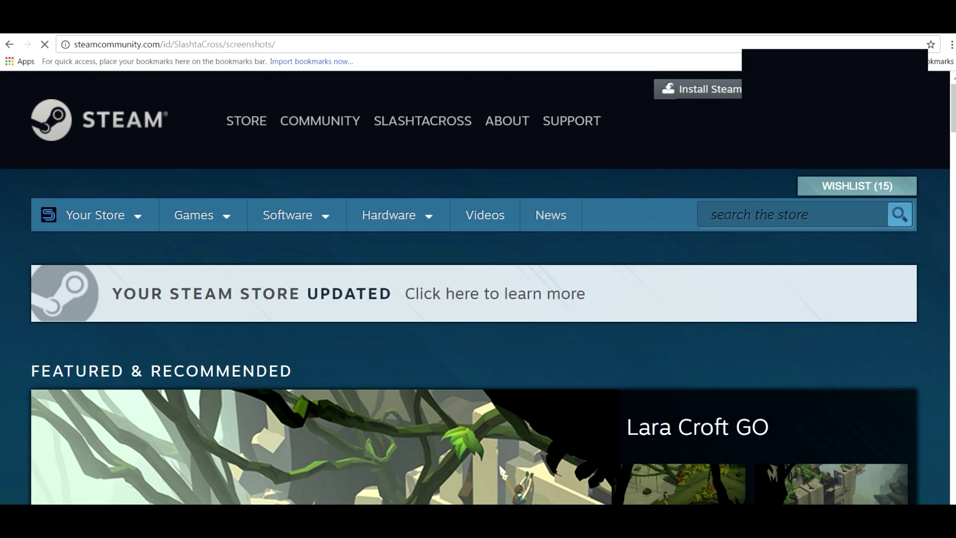
click(172, 277)
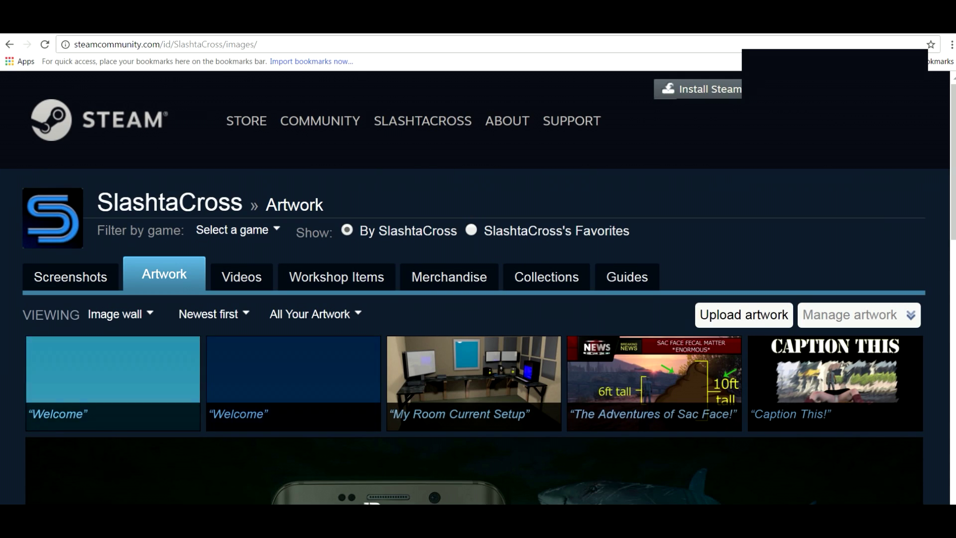
click(744, 315)
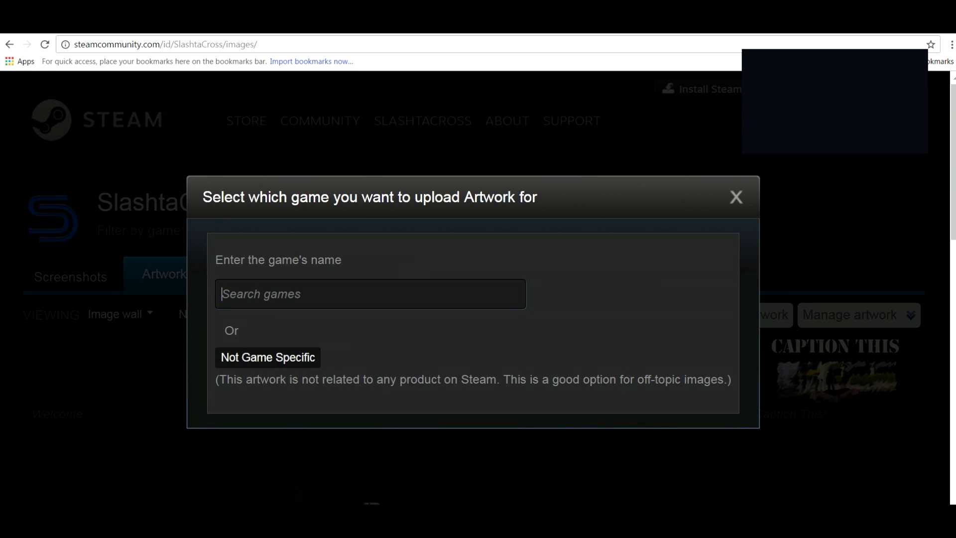
click(267, 356)
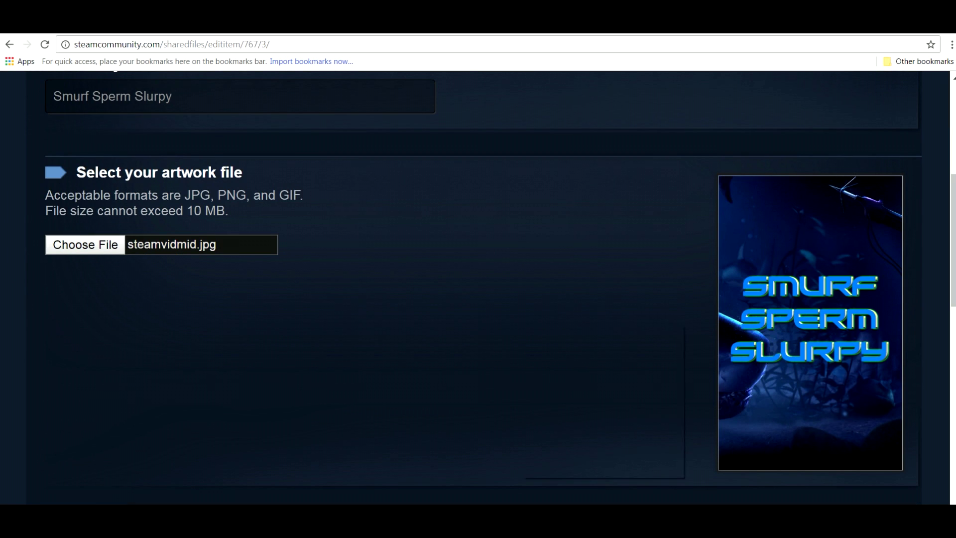
Step: Run the pasted console script forcing the artwork's image width to 1000 and height 1
right_click(521, 324)
click(548, 468)
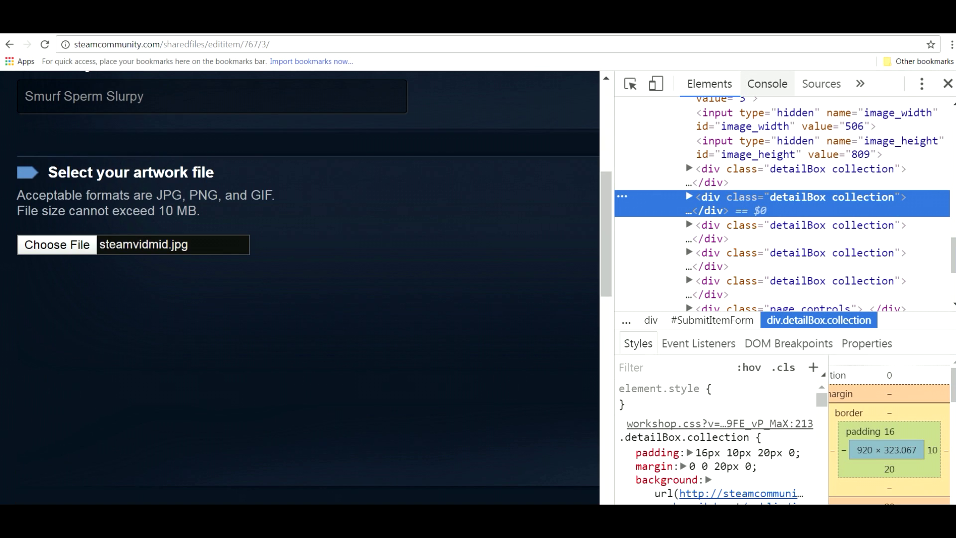
click(767, 84)
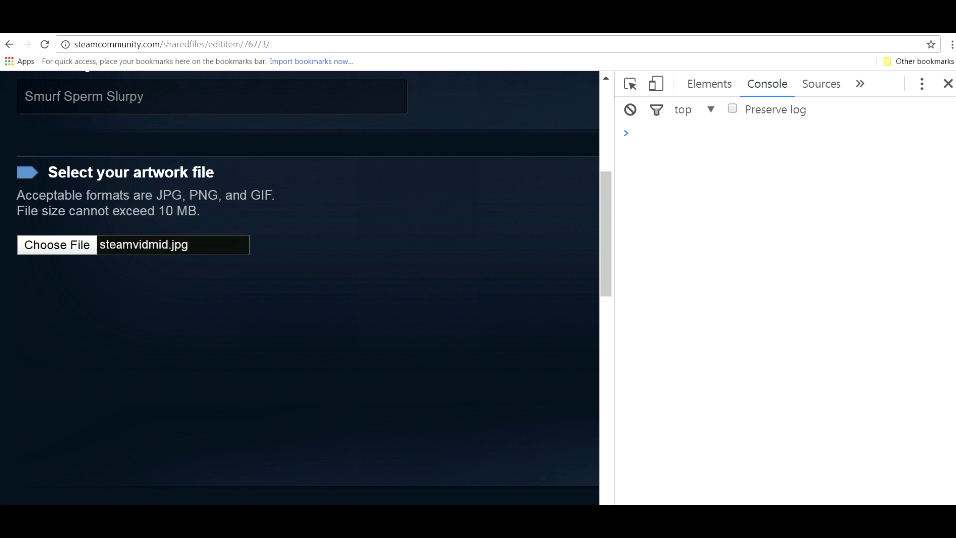
right_click(728, 132)
click(762, 188)
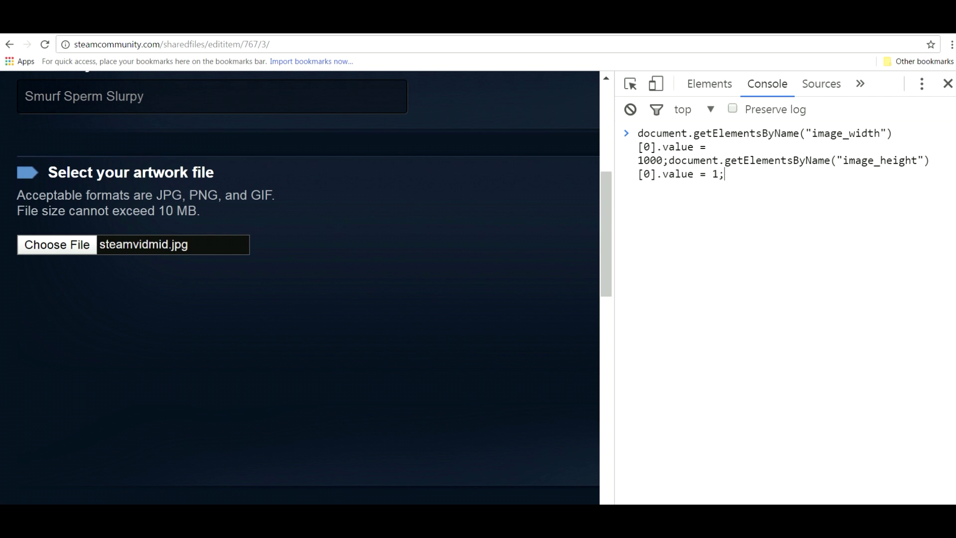
key(Return)
scroll(308, 288, down, 8)
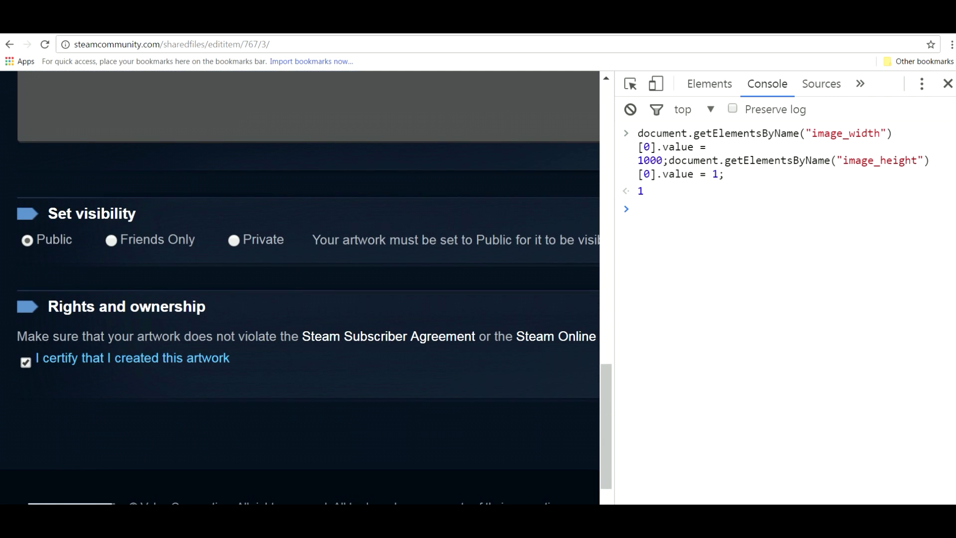
scroll(307, 288, down, 2)
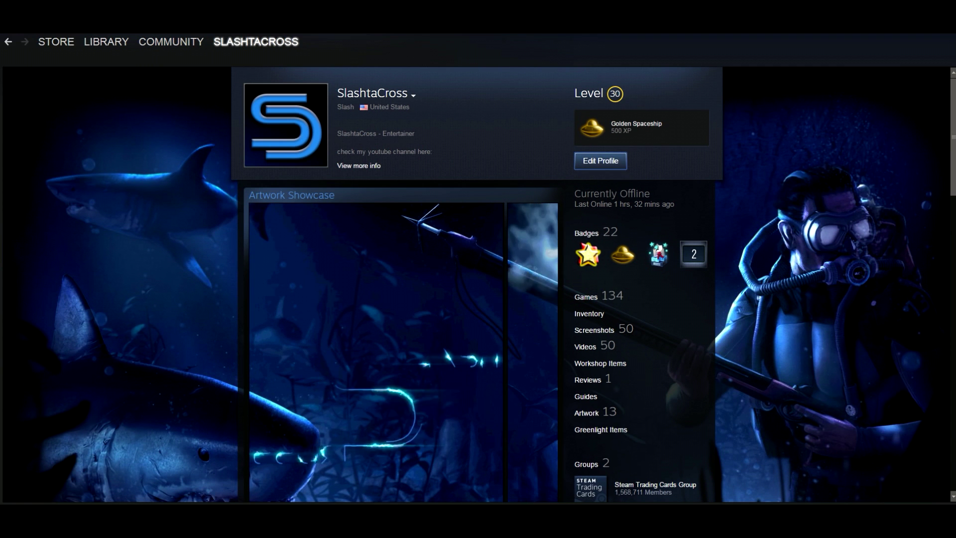
Step: In Edit Profile, keep Artwork Showcase as the featured showcase
click(600, 160)
scroll(393, 284, down, 10)
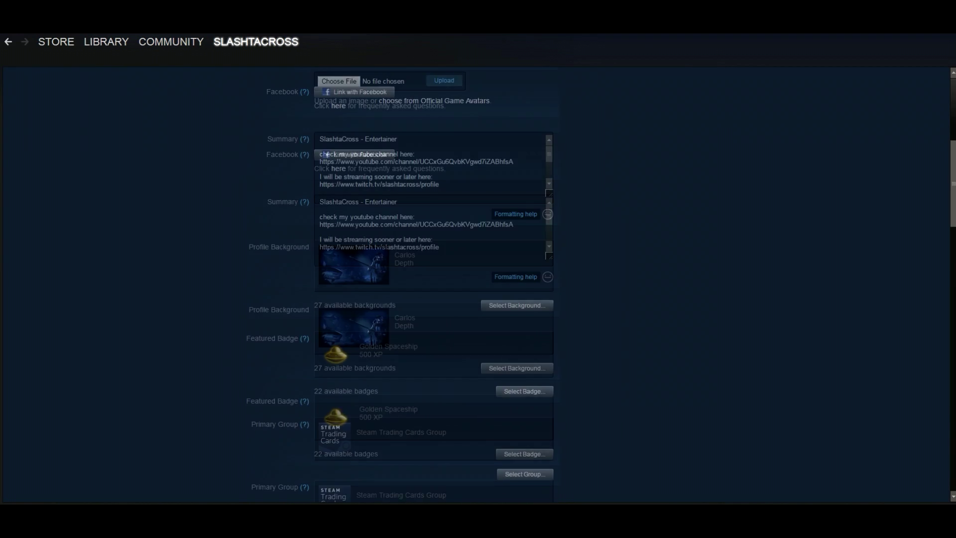
scroll(393, 284, down, 4)
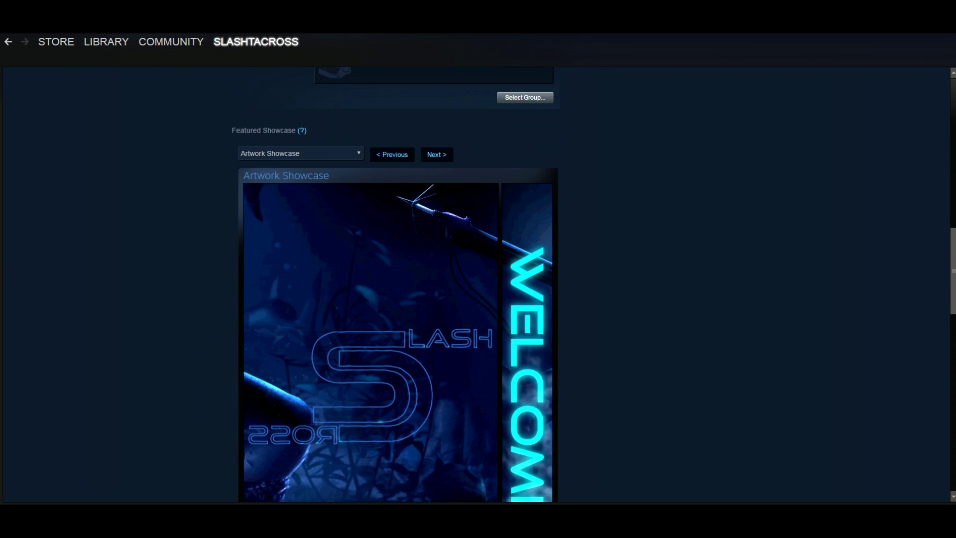
scroll(393, 283, down, 1)
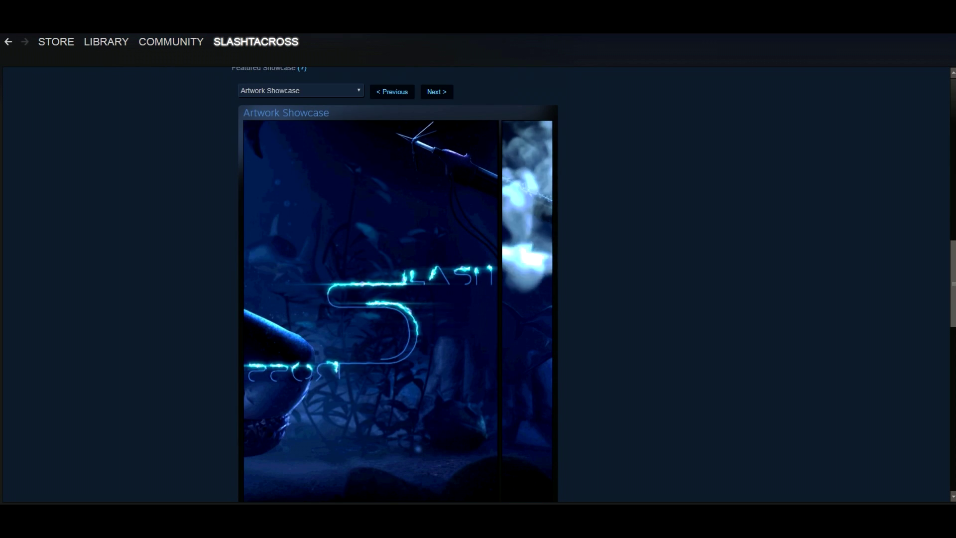
click(300, 90)
click(299, 207)
Step: Feature the Smurf Sperm Slurpy artwork and the droplet strip, then save the profile
click(371, 128)
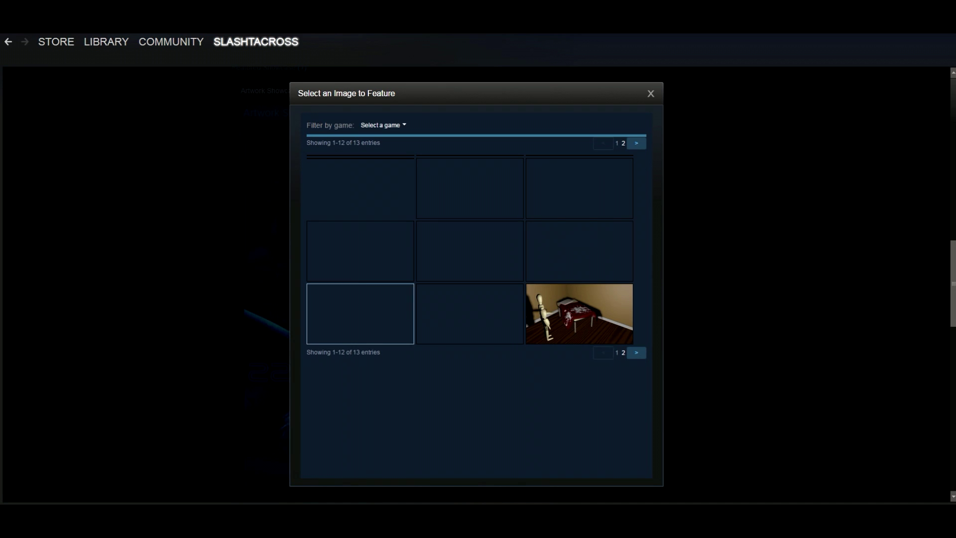
click(360, 250)
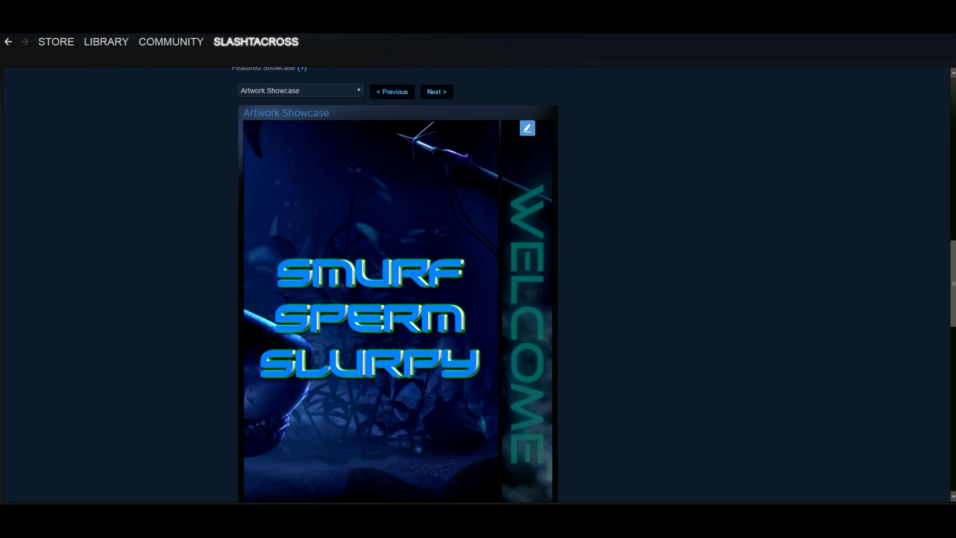
click(527, 126)
key(Escape)
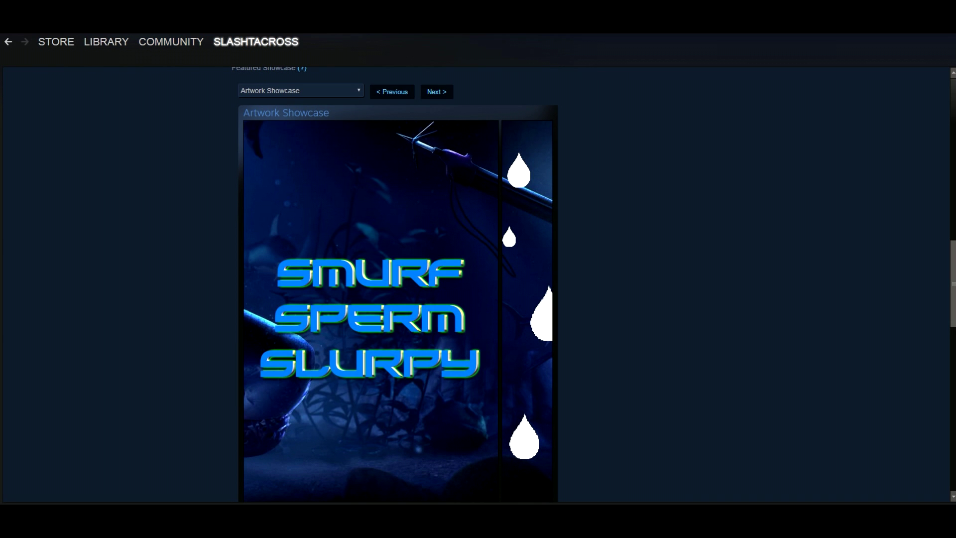
scroll(398, 283, down, 11)
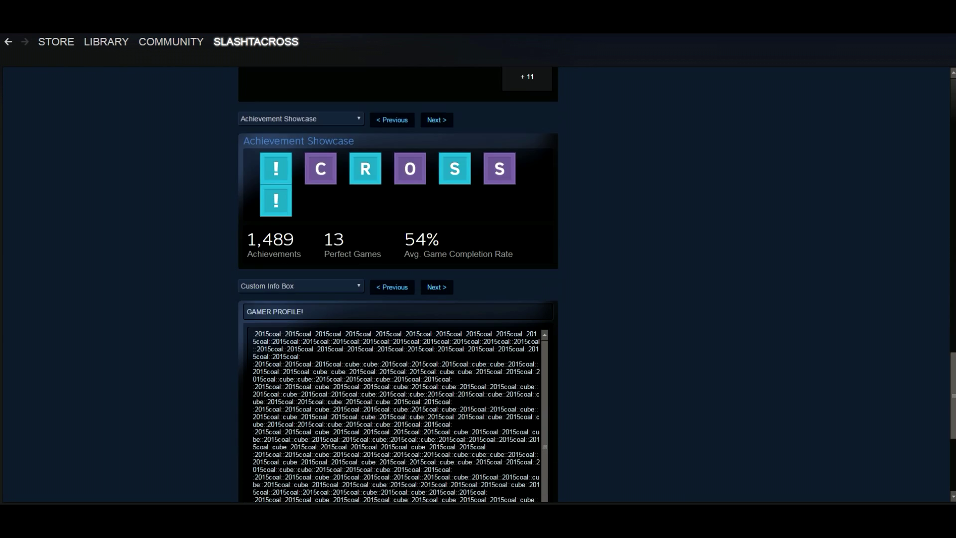
scroll(398, 284, down, 5)
click(523, 382)
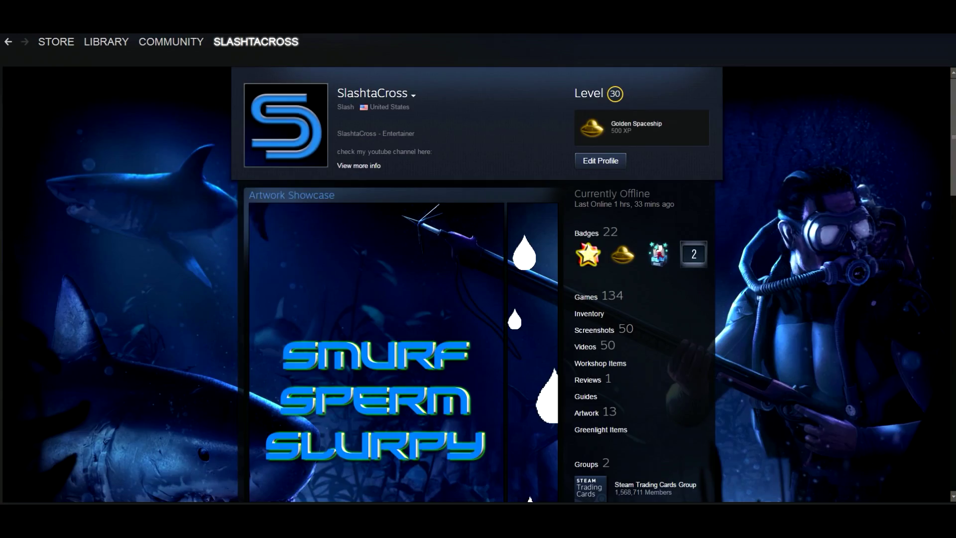
scroll(478, 284, down, 1)
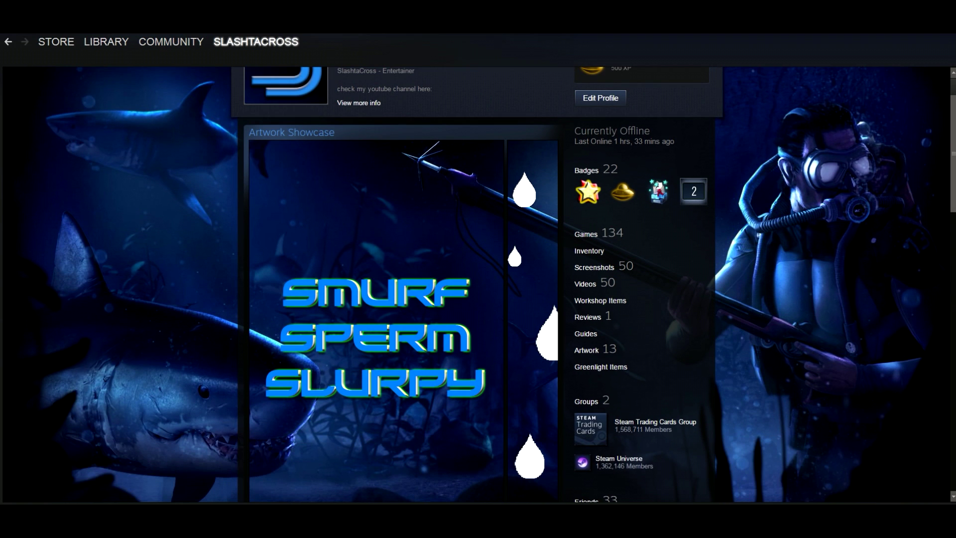
scroll(478, 284, down, 1)
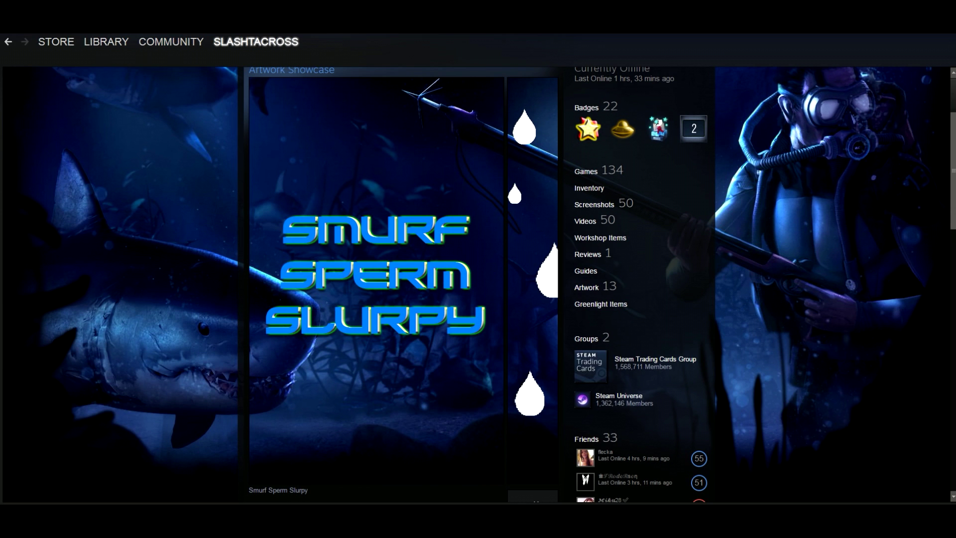
scroll(478, 284, up, 3)
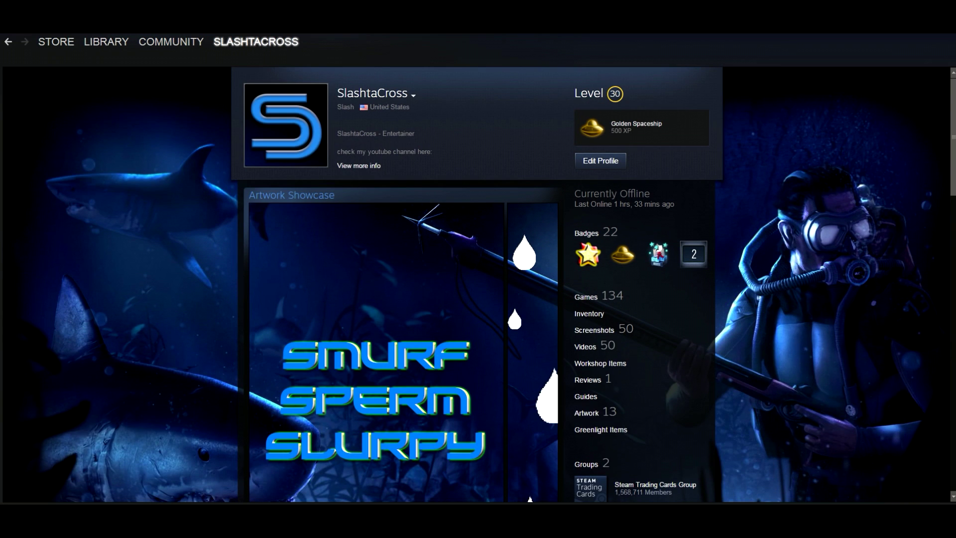